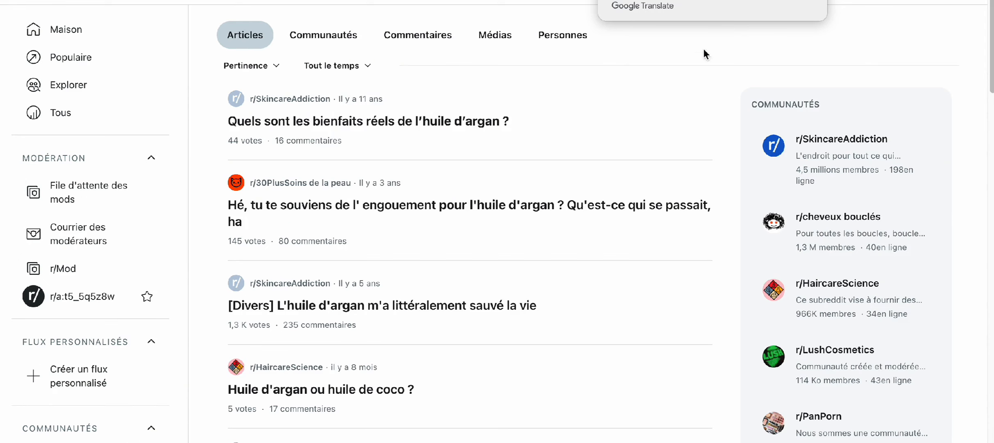
# - Examine the Reddit post results about "huile d'argan", comparing discussion titles, communities, votes and comment counts
pyautogui.scroll(-2, 616, 104)
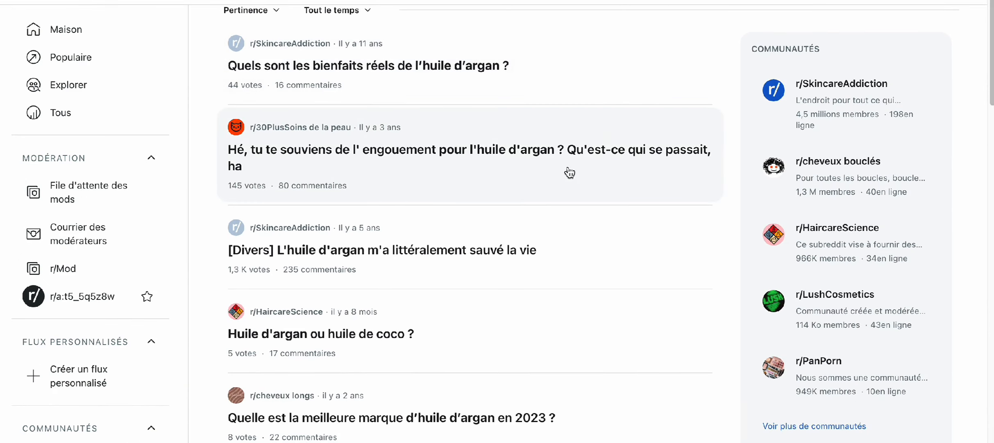
pyautogui.scroll(-5, 569, 172)
pyautogui.scroll(-6, 569, 172)
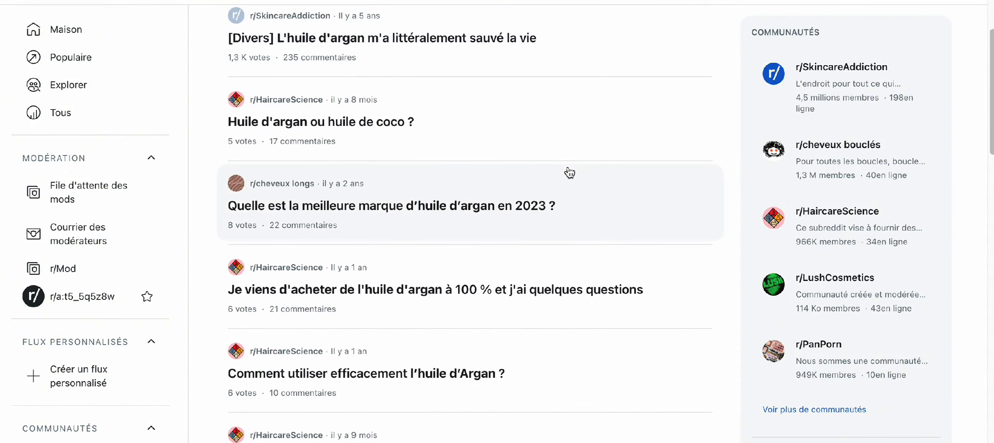
pyautogui.scroll(-6, 568, 171)
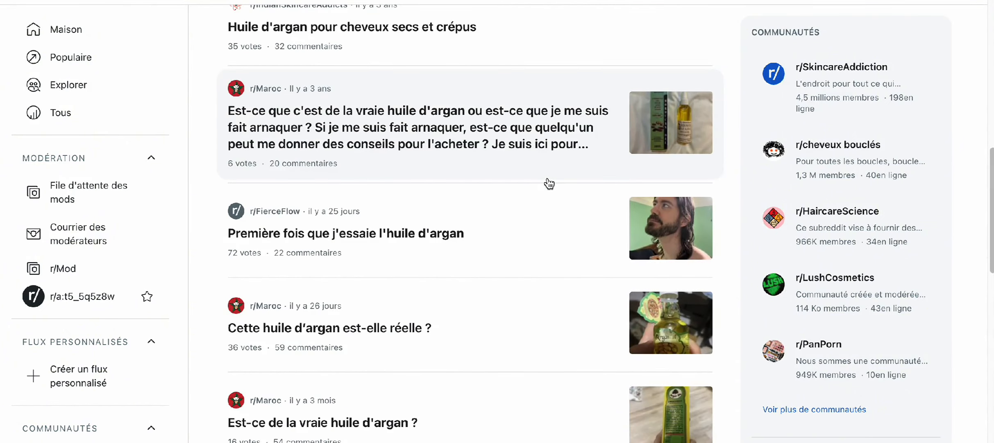
pyautogui.scroll(2, 549, 183)
pyautogui.scroll(10, 549, 184)
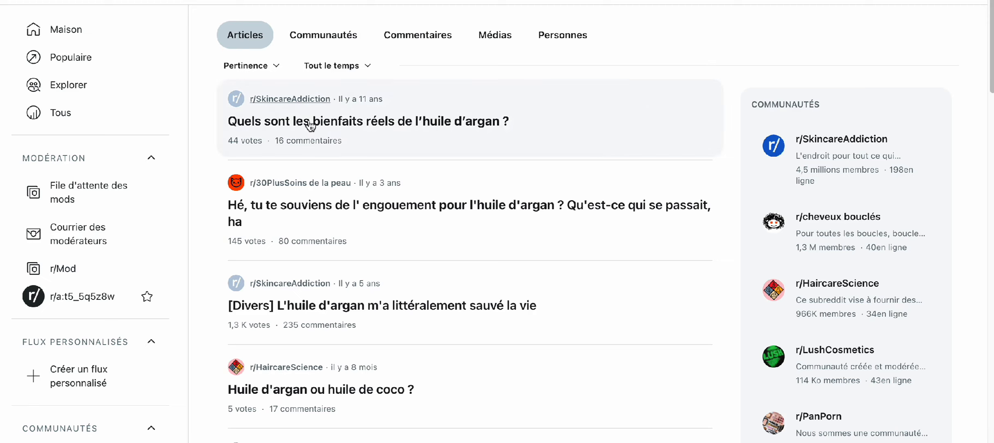
pyautogui.scroll(-4, 634, 135)
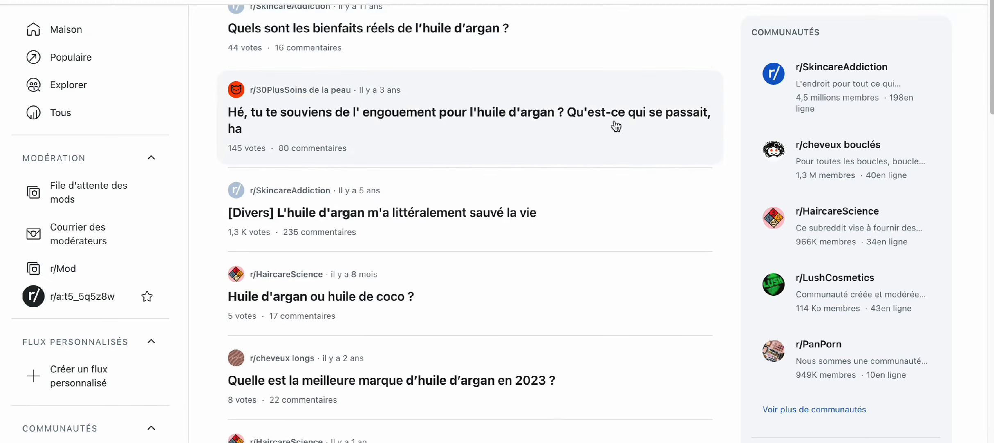
pyautogui.scroll(-2, 614, 134)
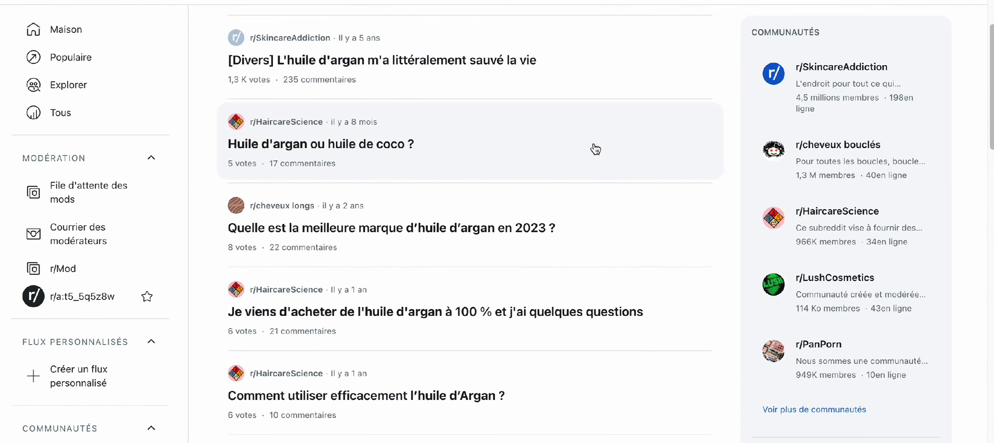
pyautogui.scroll(-5, 595, 180)
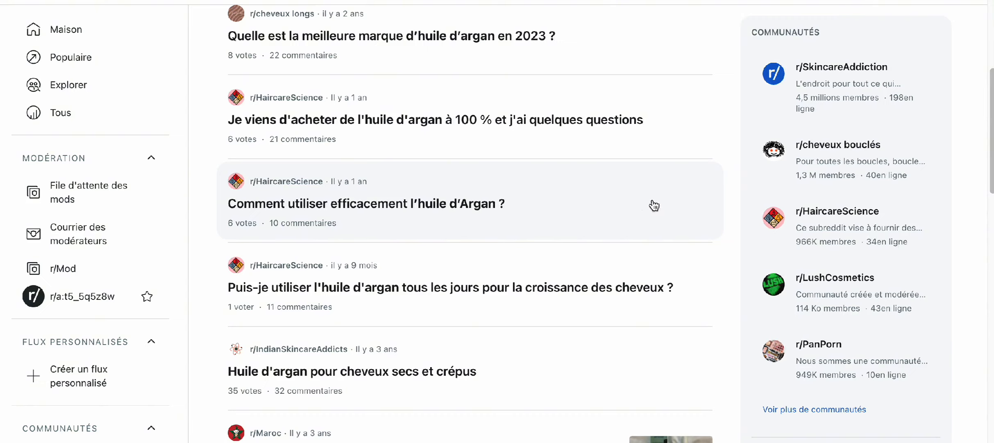
pyautogui.scroll(10, 728, 188)
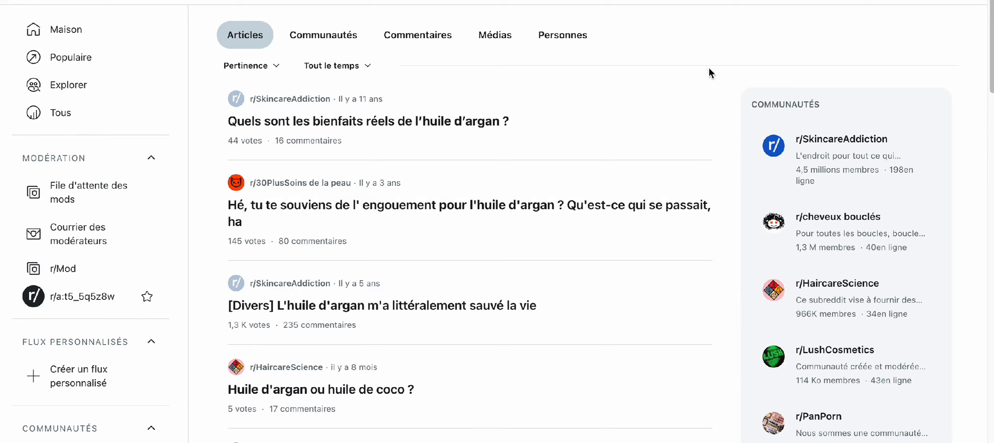
# - Switch to the Google results for intext:"forum" + "huile d'argan" and review the search query
pyautogui.click(287, 0)
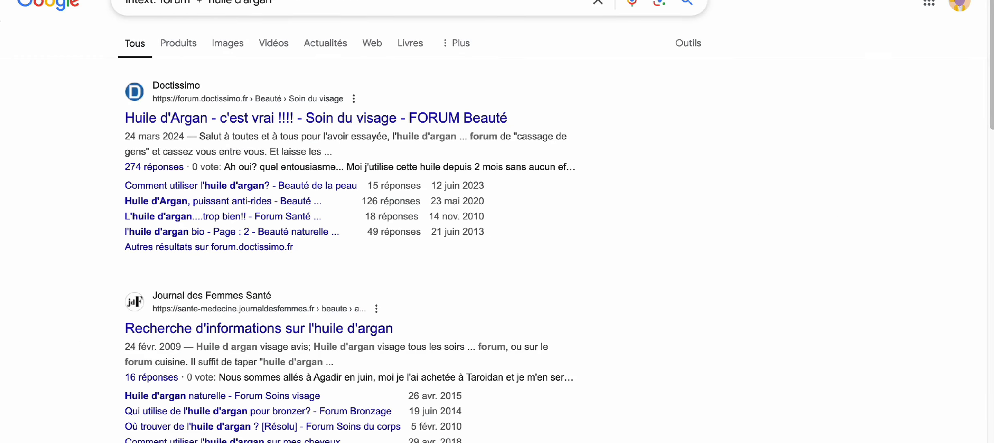
pyautogui.scroll(1, 87, 109)
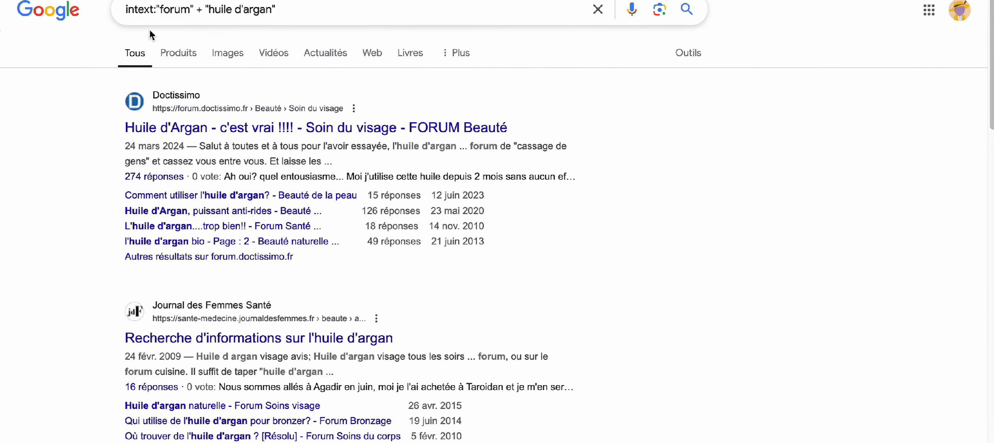
pyautogui.scroll(-1, 151, 30)
pyautogui.scroll(1, 152, 30)
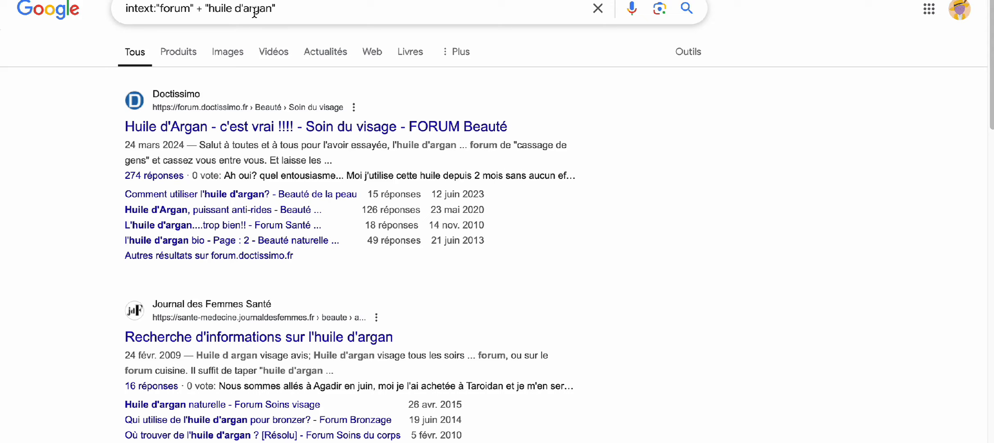
pyautogui.scroll(-1, 76, 100)
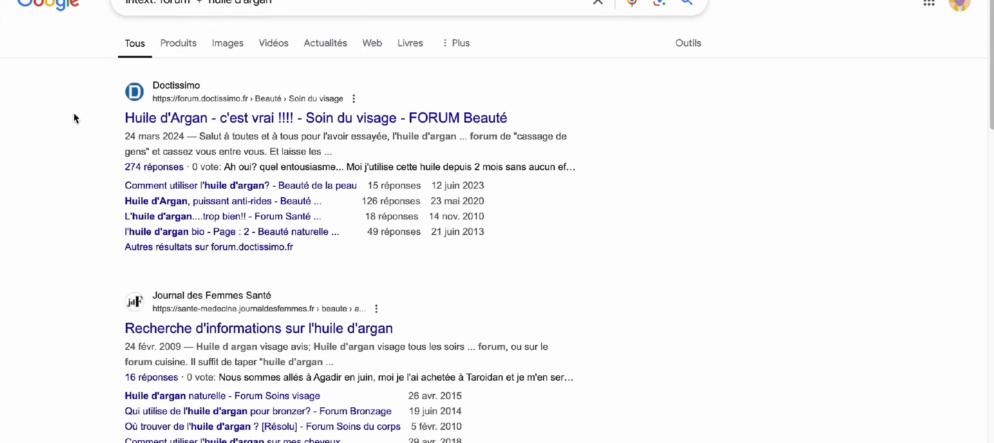
# - Examine the listed forum discussions on argan oil, including the Journal des Femmes Santé, Aufeminin, CCOMAROC, Forum manucure and Linternaute threads
pyautogui.scroll(-3, 75, 118)
pyautogui.scroll(-5, 76, 113)
pyautogui.scroll(-3, 76, 116)
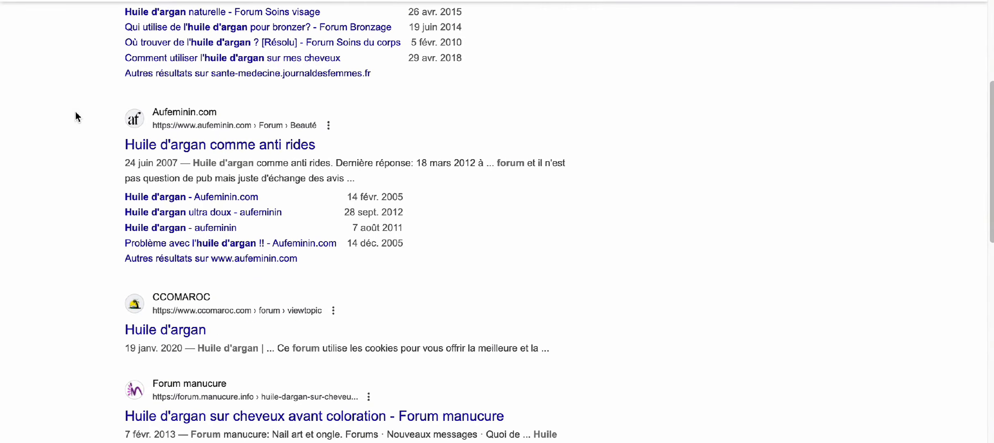
pyautogui.scroll(-4, 75, 112)
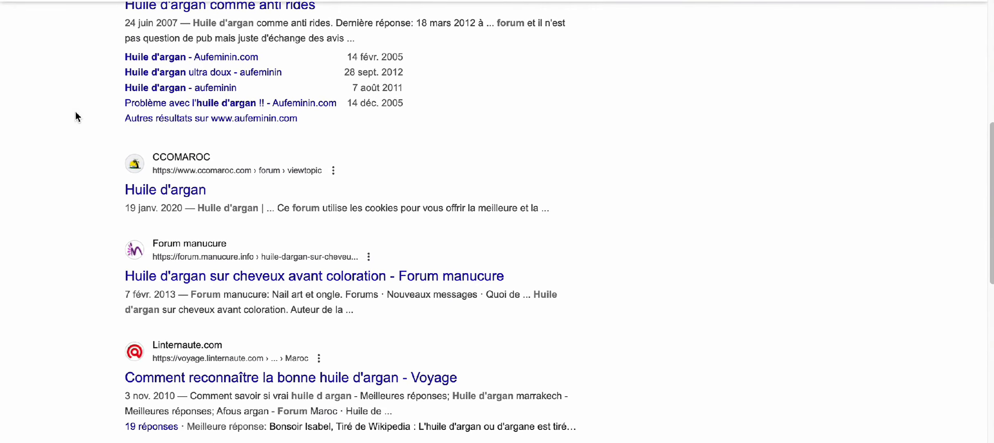
pyautogui.scroll(-1, 75, 115)
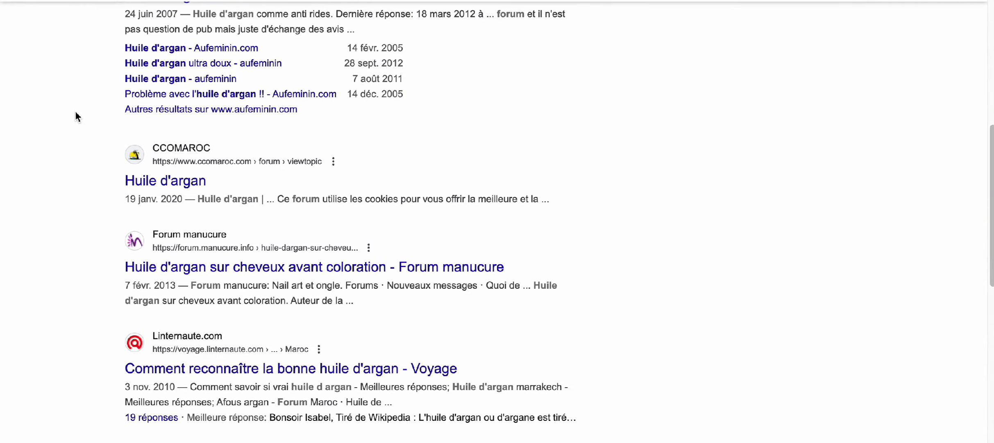
pyautogui.scroll(-2, 75, 116)
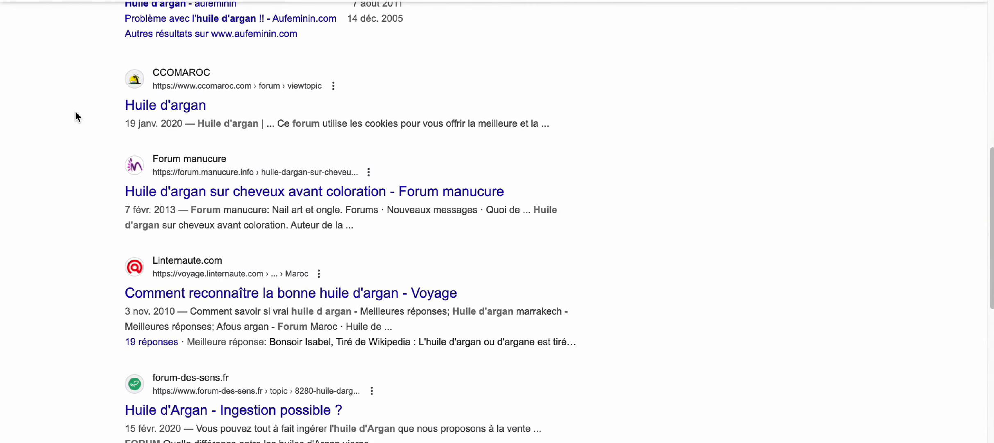
pyautogui.scroll(-2, 76, 112)
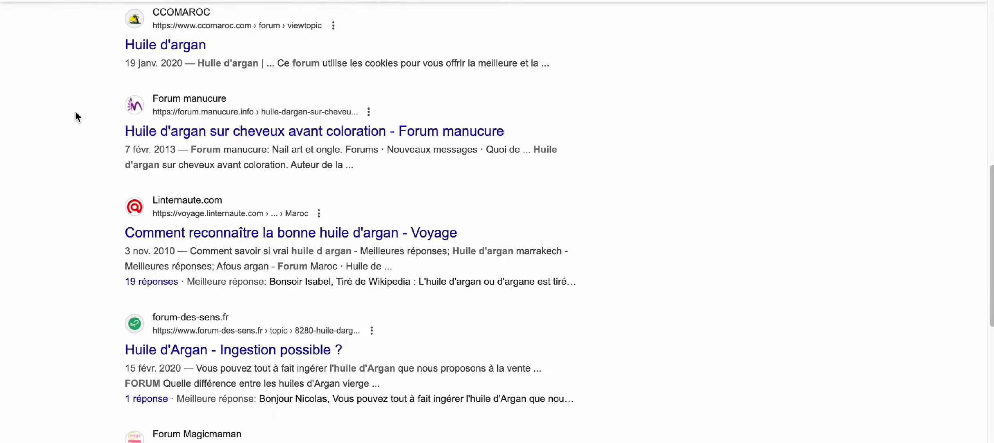
pyautogui.scroll(6, 76, 119)
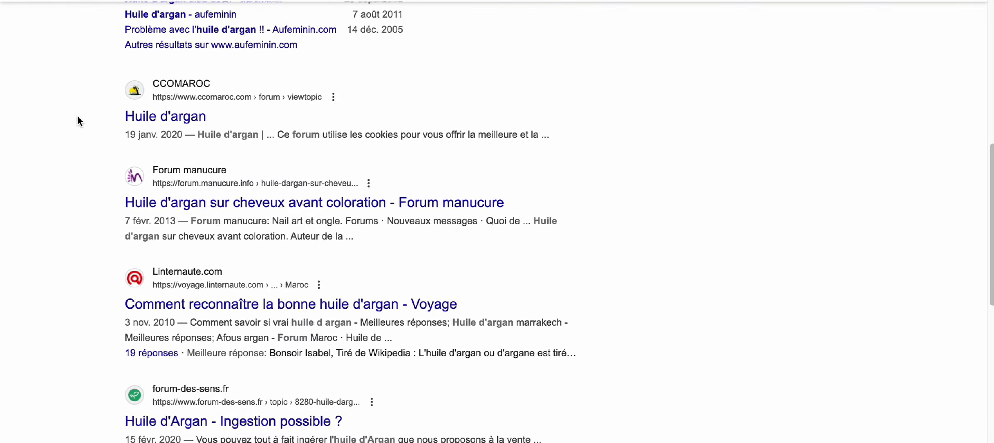
pyautogui.scroll(10, 78, 117)
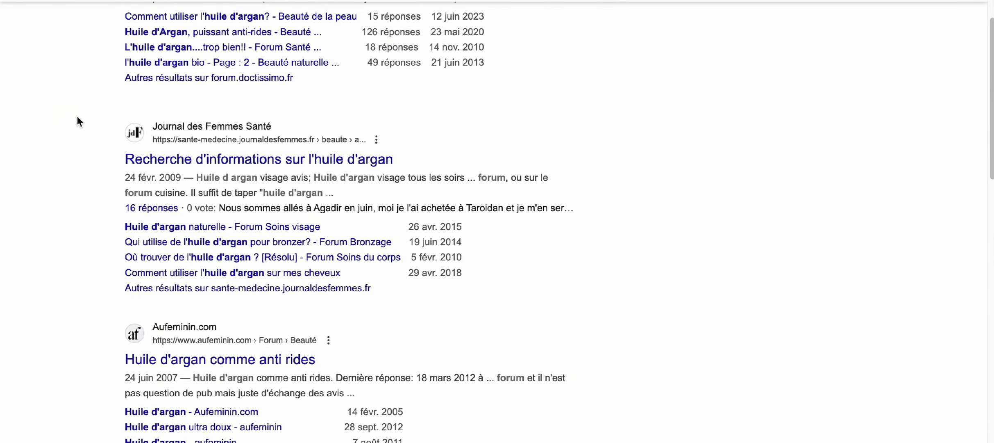
pyautogui.scroll(1, 77, 115)
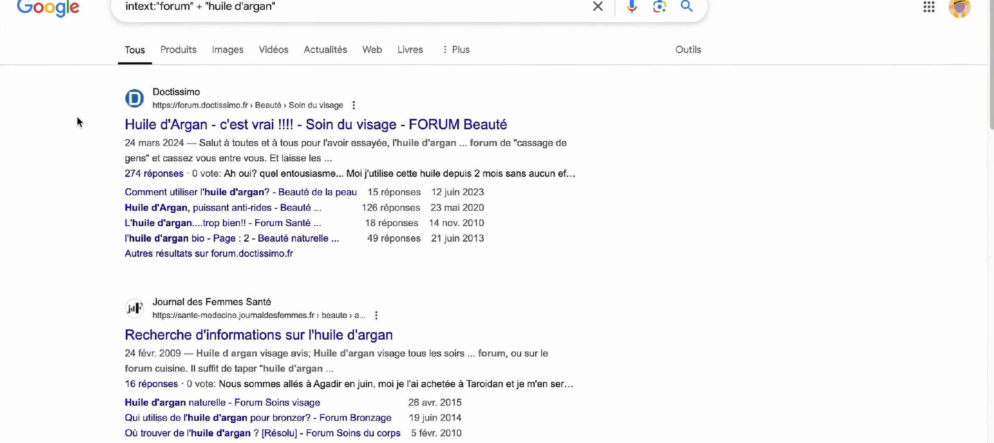
pyautogui.scroll(-1, 550, 155)
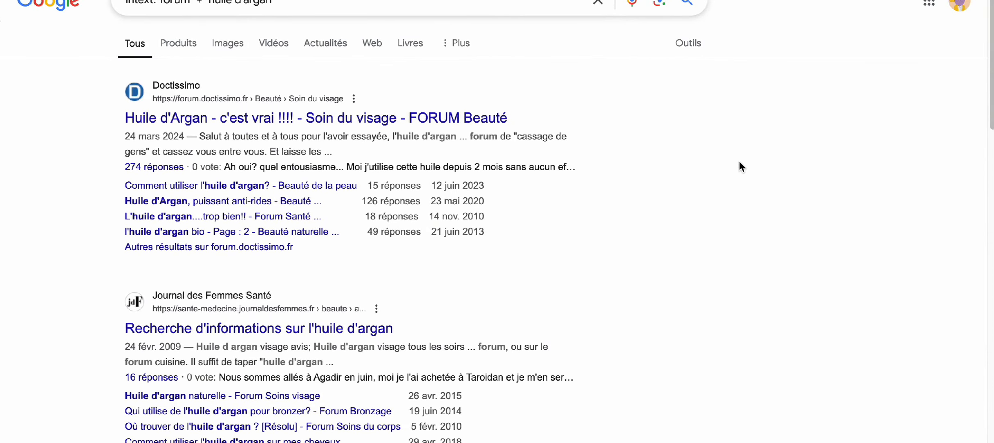
pyautogui.scroll(-5, 711, 166)
pyautogui.scroll(-10, 712, 169)
pyautogui.scroll(15, 712, 169)
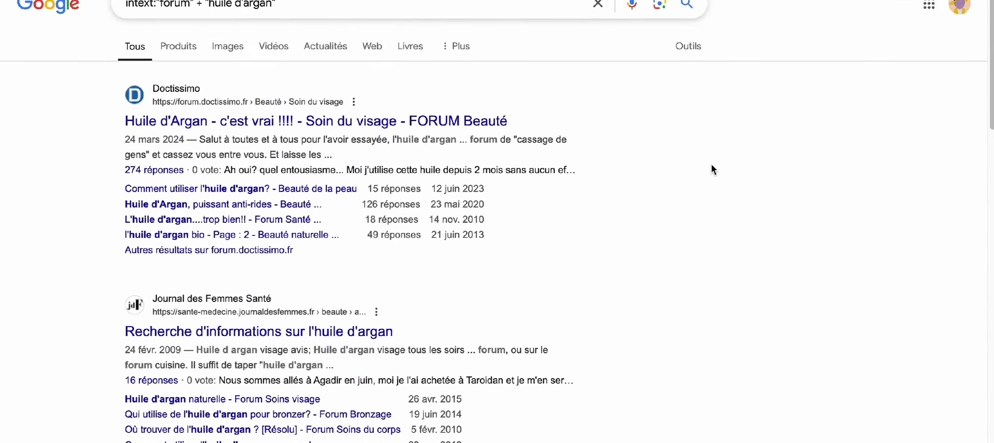
pyautogui.scroll(1, 678, 132)
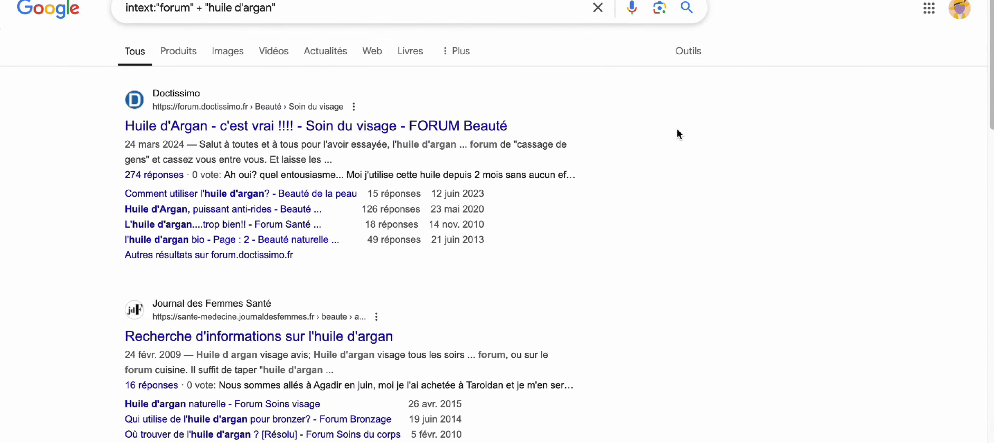
pyautogui.scroll(-1, 677, 130)
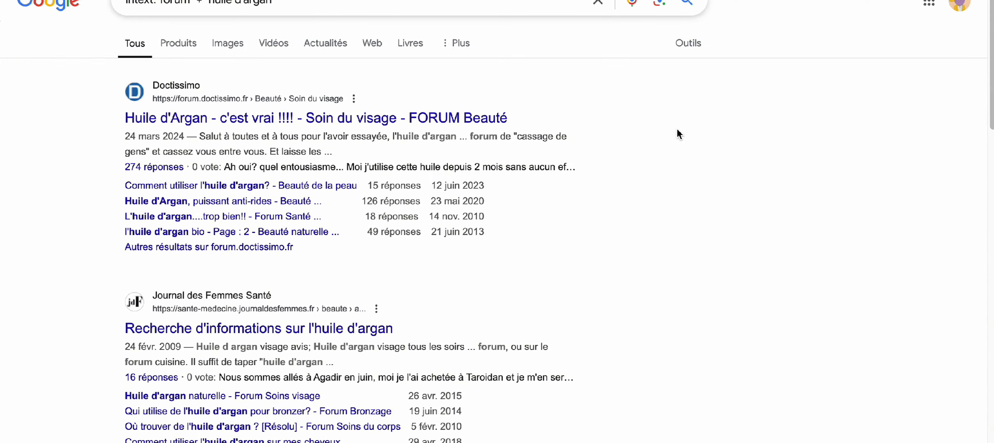
pyautogui.scroll(1, 682, 165)
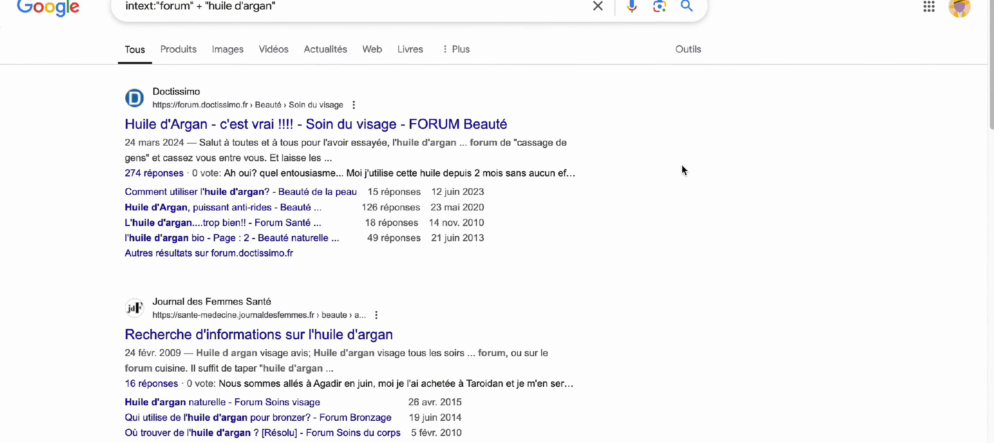
pyautogui.scroll(-1, 682, 170)
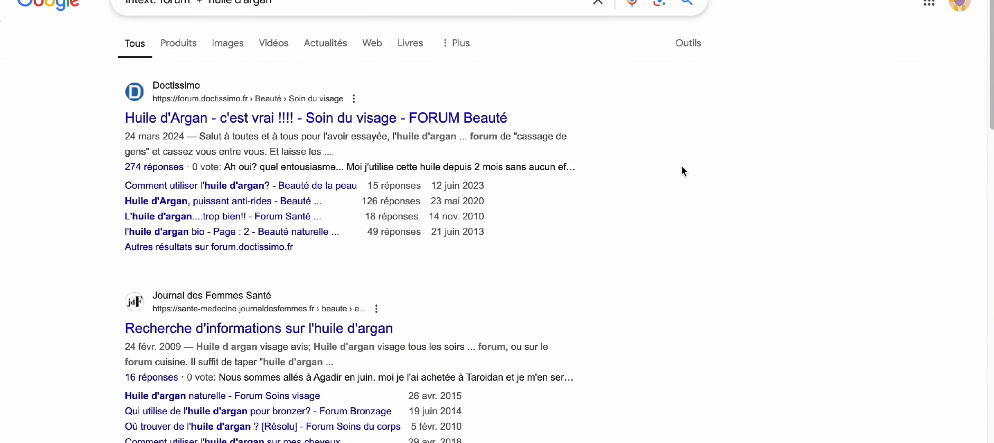
pyautogui.scroll(1, 681, 168)
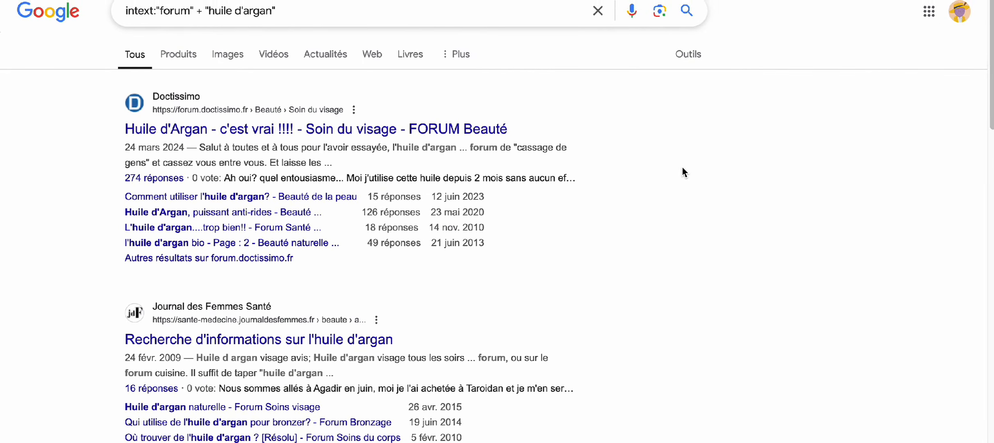
pyautogui.scroll(-1, 682, 168)
pyautogui.scroll(1, 684, 166)
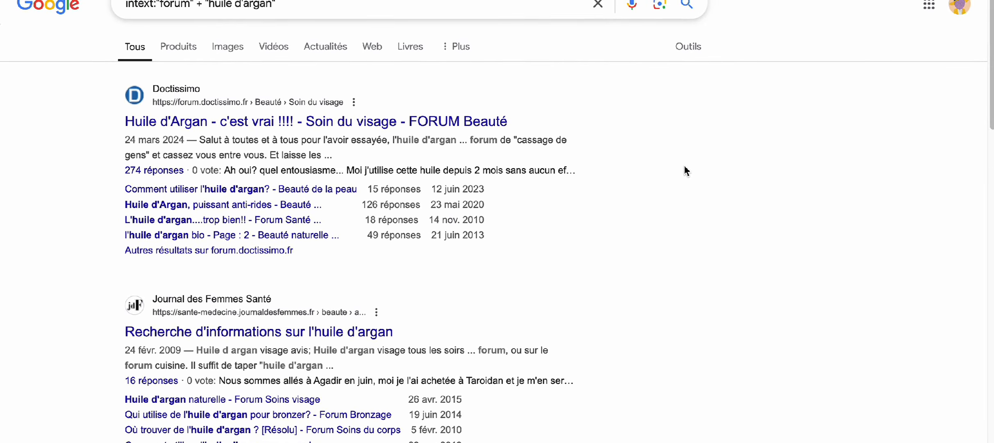
pyautogui.scroll(-1, 685, 166)
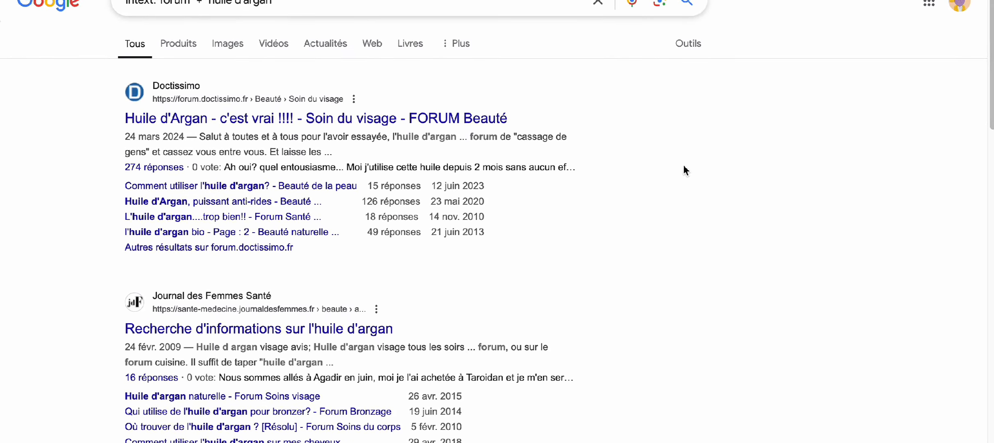
pyautogui.scroll(1, 683, 165)
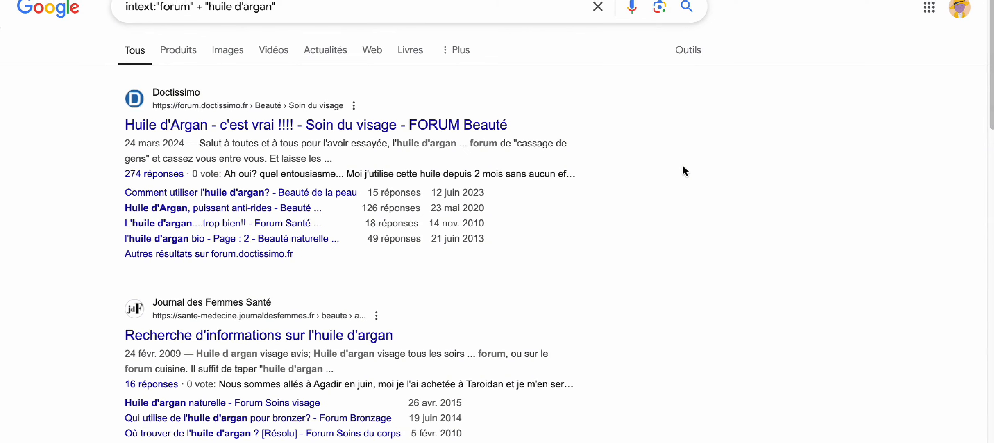
pyautogui.scroll(-1, 683, 165)
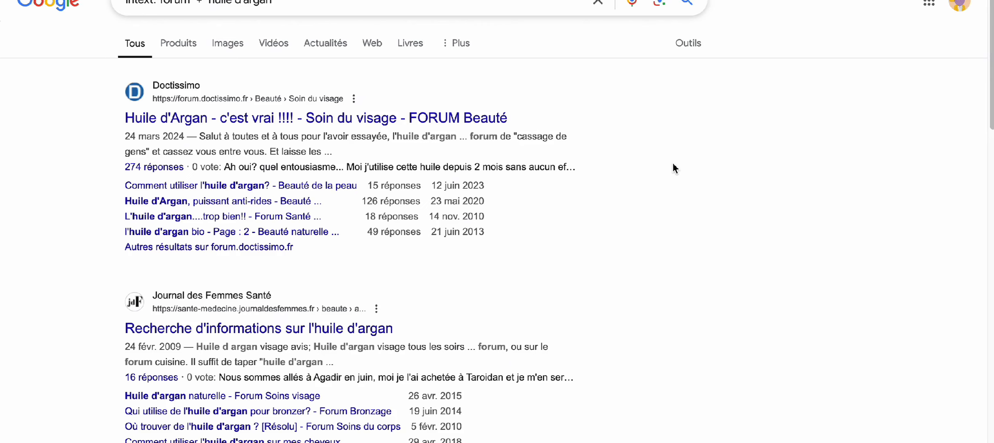
pyautogui.scroll(2, 673, 164)
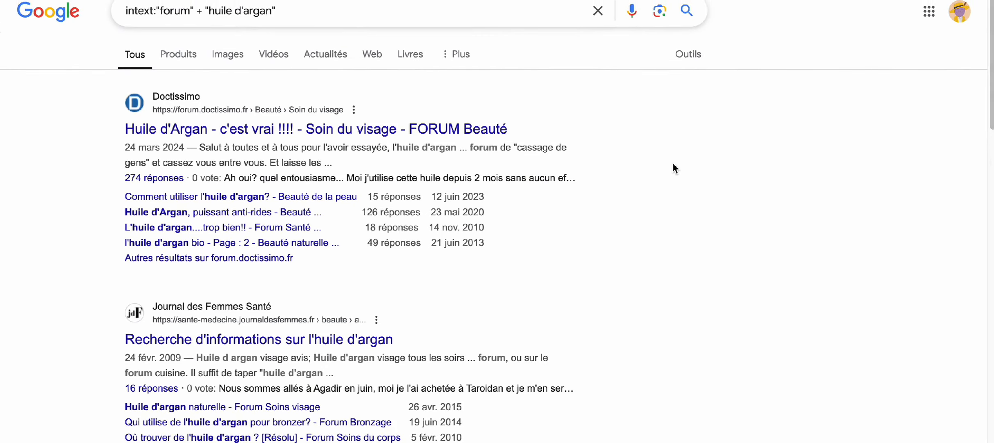
pyautogui.scroll(-2, 672, 162)
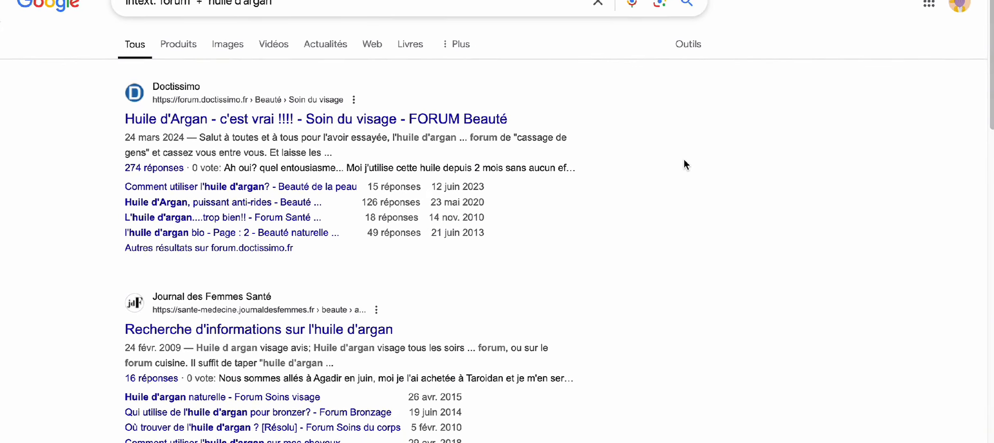
pyautogui.scroll(1, 683, 164)
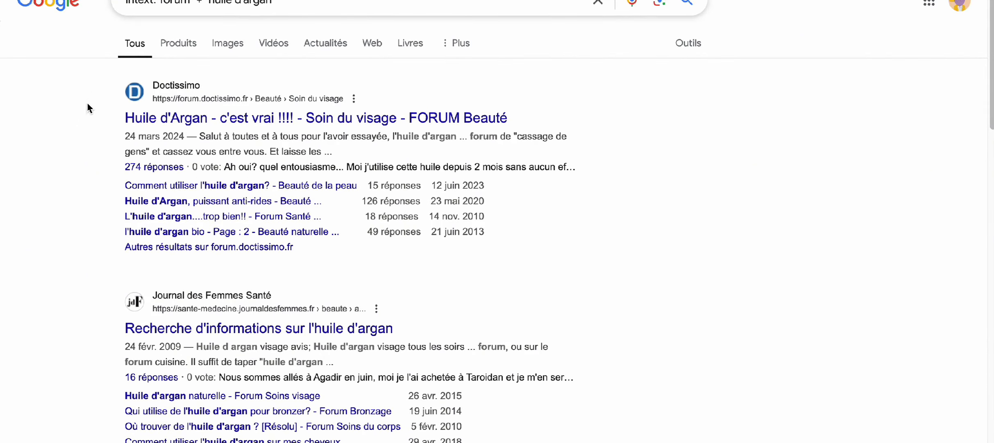
pyautogui.scroll(-8, 645, 128)
pyautogui.scroll(8, 646, 127)
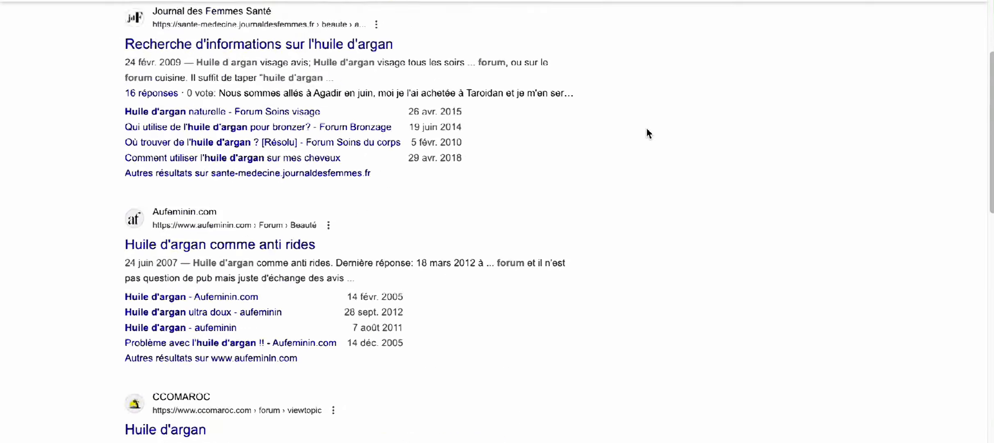
# - Examine the Google forum results on huile d'argan again, comparing the discussion topics listed under Doctissimo, Journal des Femmes Santé and Aufeminin
pyautogui.scroll(-1, 647, 128)
pyautogui.scroll(1, 646, 127)
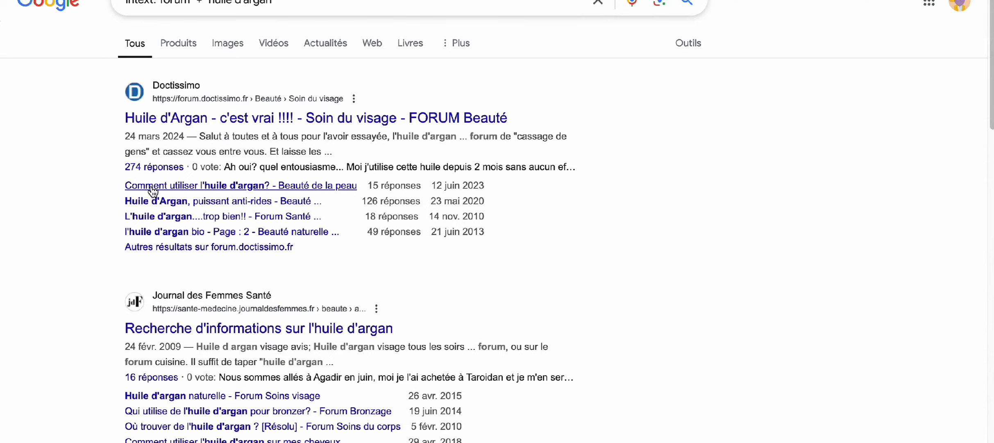
pyautogui.scroll(-3, 114, 231)
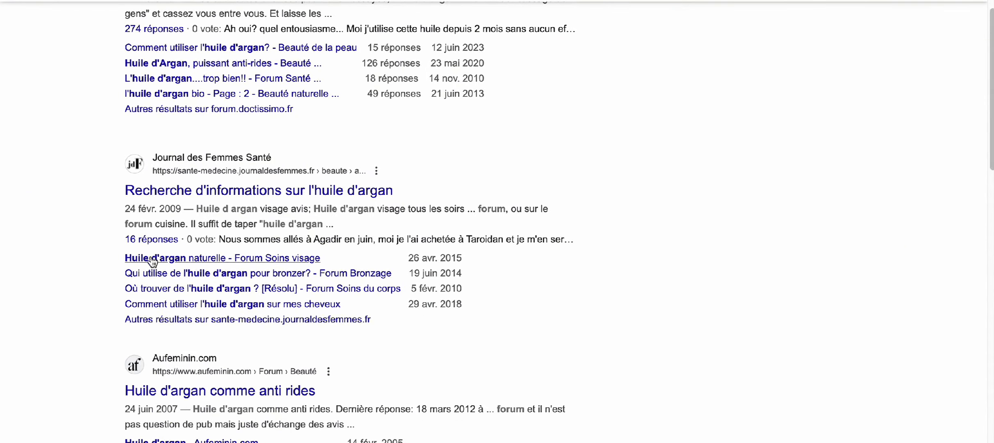
pyautogui.scroll(-5, 84, 248)
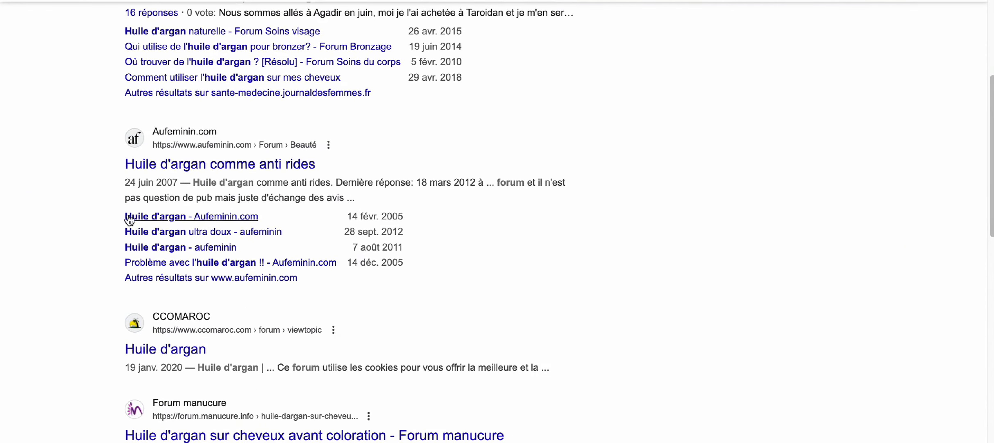
pyautogui.scroll(-11, 61, 221)
pyautogui.scroll(16, 61, 221)
pyautogui.scroll(4, 61, 221)
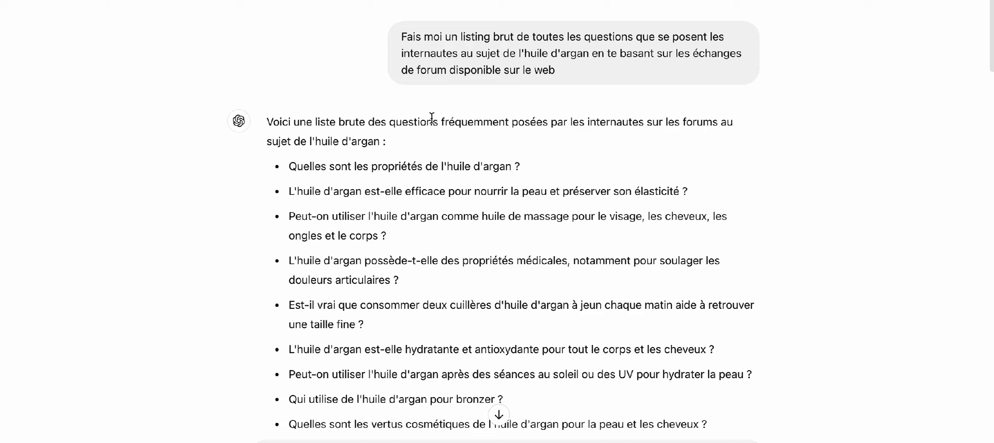
# - In ChatGPT, review the prompt requesting forum questions about huile d'argan and the first listed questions, highlighting the one about nourishing skin and preserving elasticity
pyautogui.moveTo(404, 41)
pyautogui.scroll(-5, 440, 204)
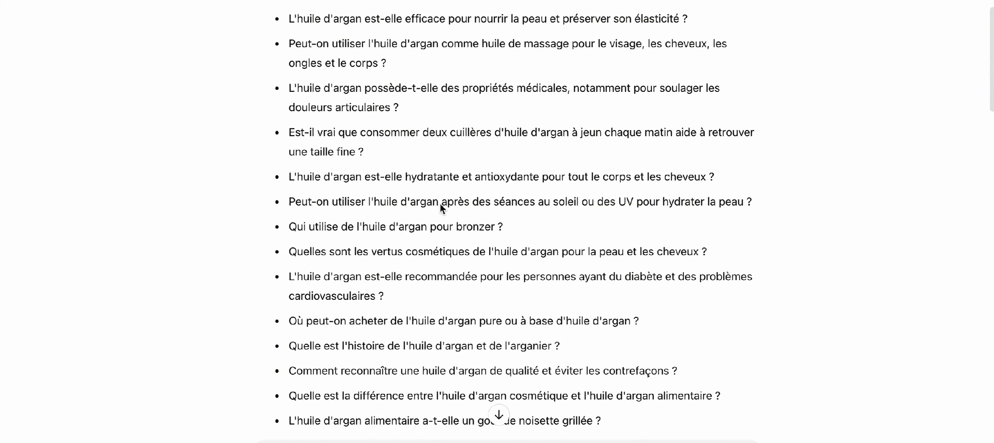
pyautogui.scroll(1, 441, 207)
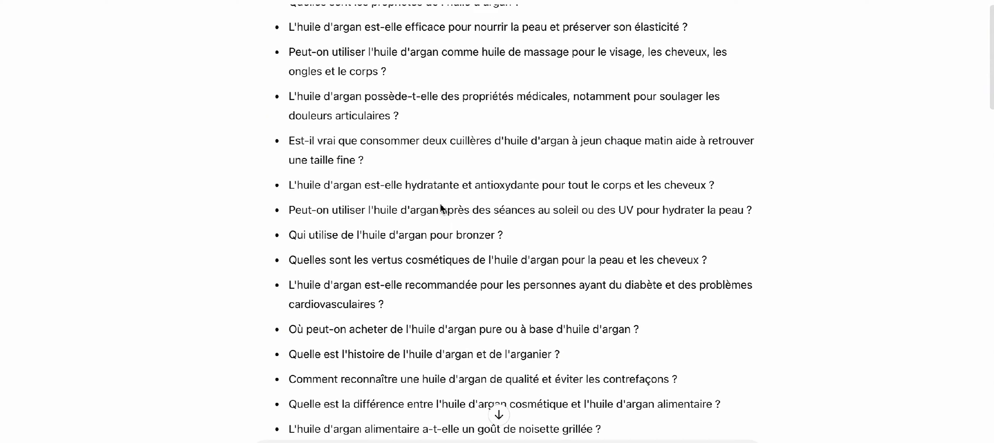
pyautogui.scroll(5, 440, 203)
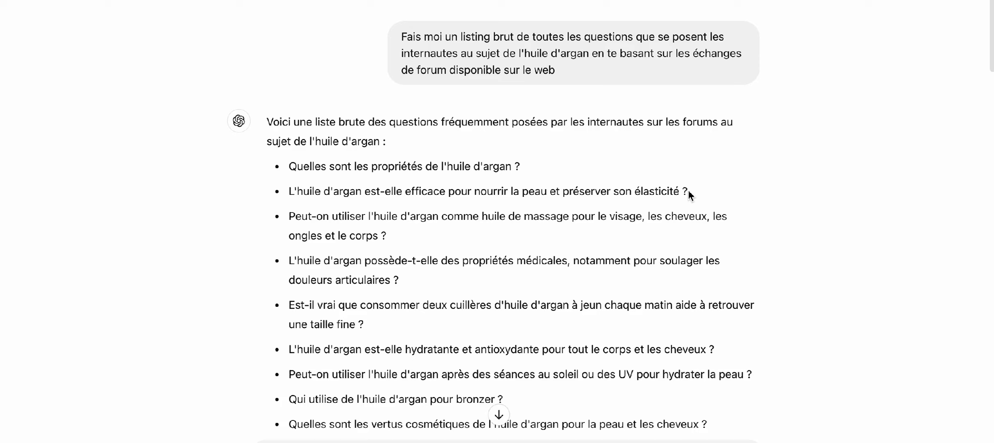
pyautogui.moveTo(688, 190); pyautogui.dragTo(287, 195)
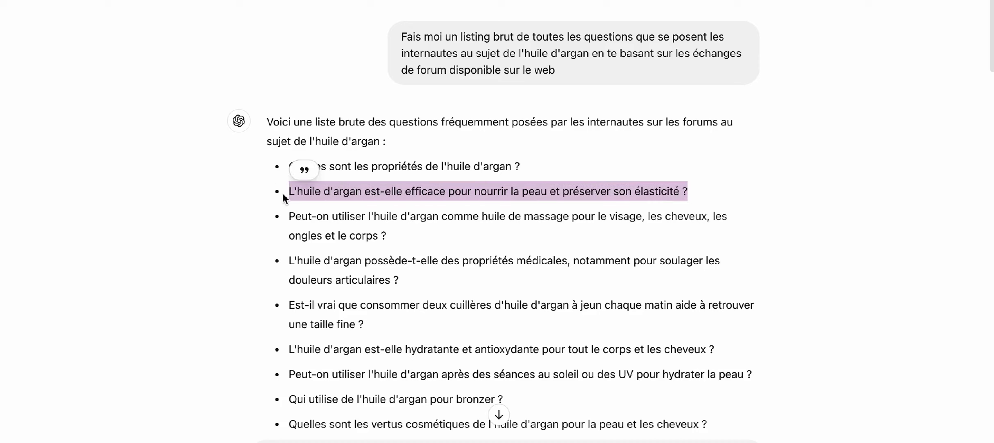
pyautogui.click(371, 195)
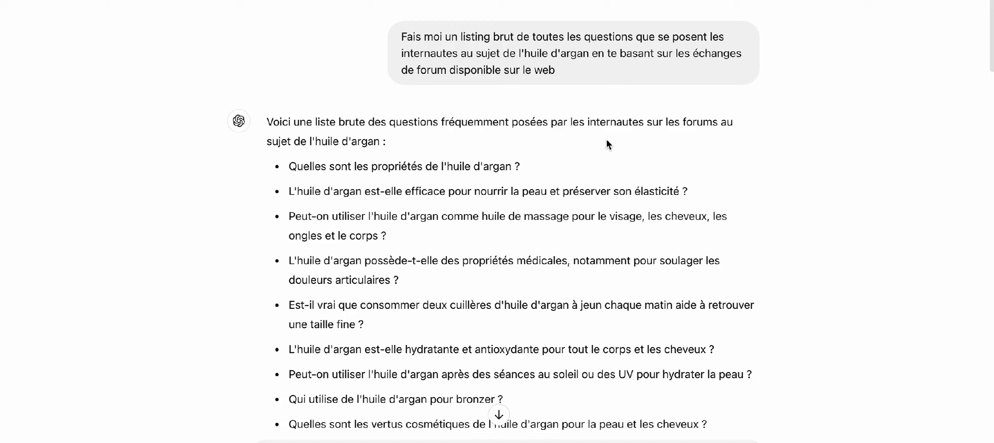
# - Read through the rest of ChatGPT's list of argan oil questions down to its sources, and return to the beginning
pyautogui.scroll(-8, 402, 135)
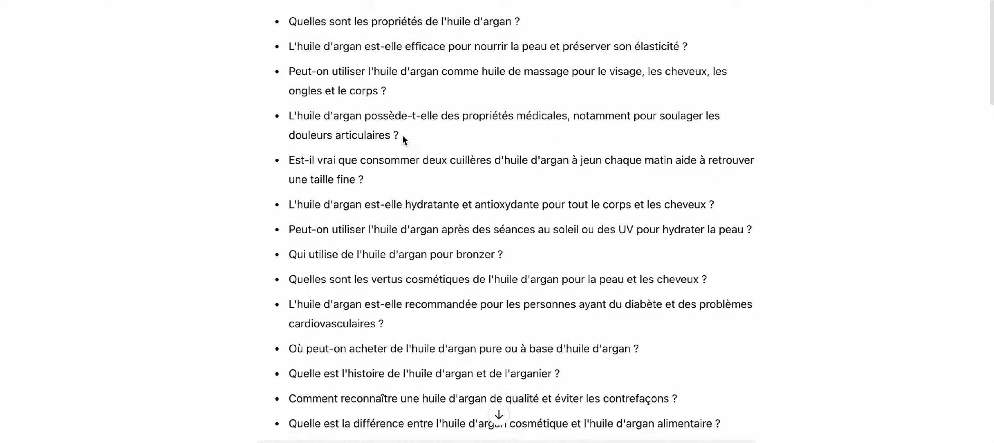
pyautogui.scroll(-20, 402, 135)
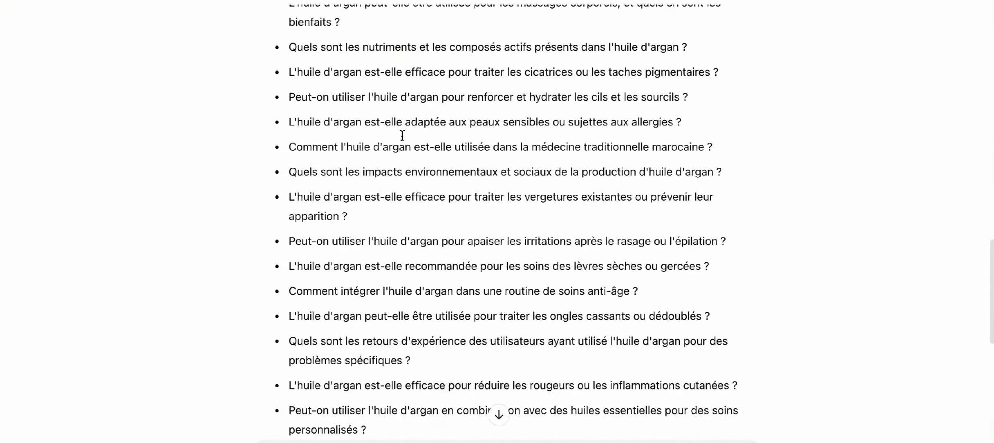
pyautogui.scroll(-5, 403, 137)
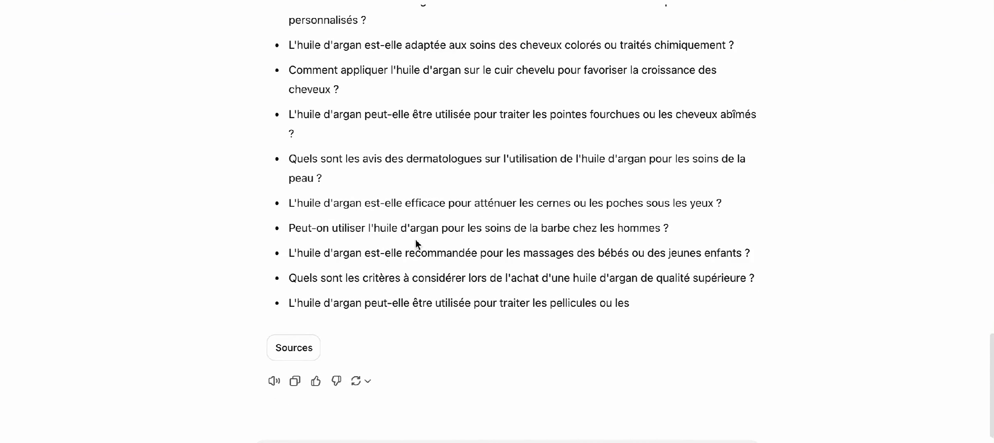
pyautogui.scroll(20, 445, 210)
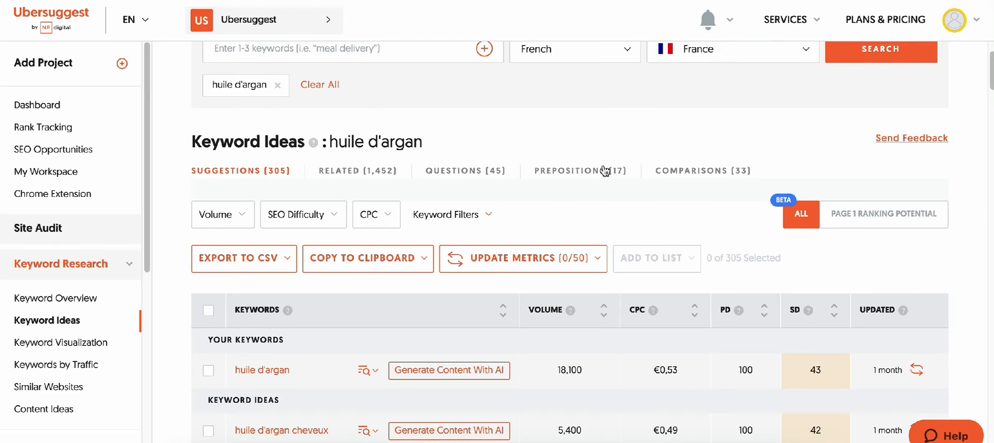
# - In Ubersuggest, examine the French keyword suggestions for "huile d'argan", comparing their volume, CPC and SEO difficulty
pyautogui.scroll(-3, 603, 168)
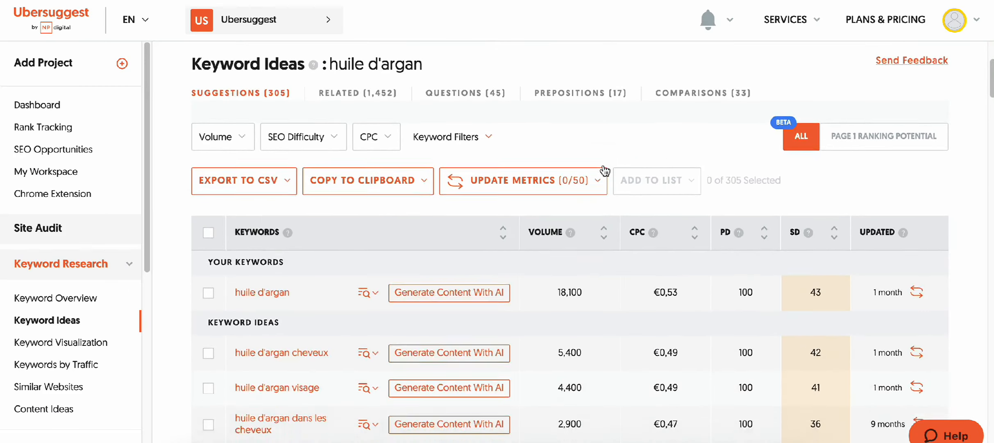
pyautogui.scroll(-1, 333, 298)
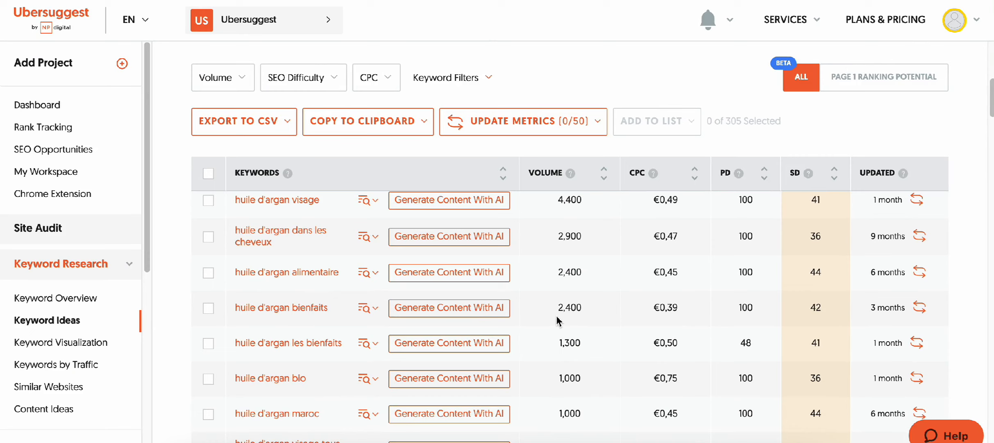
pyautogui.scroll(5, 556, 319)
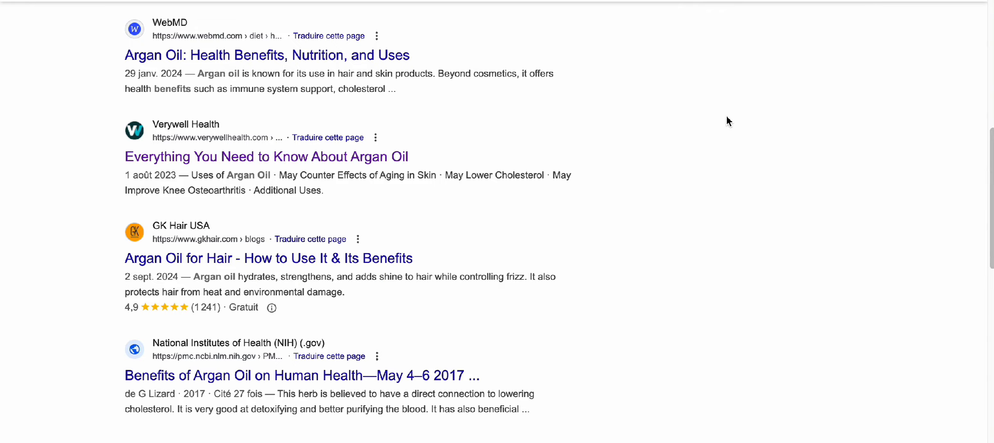
# - Examine the English-language Google results on argan oil benefits, including the WebMD, Verywell Health, GK Hair USA and NIH pages
pyautogui.scroll(-2, 737, 115)
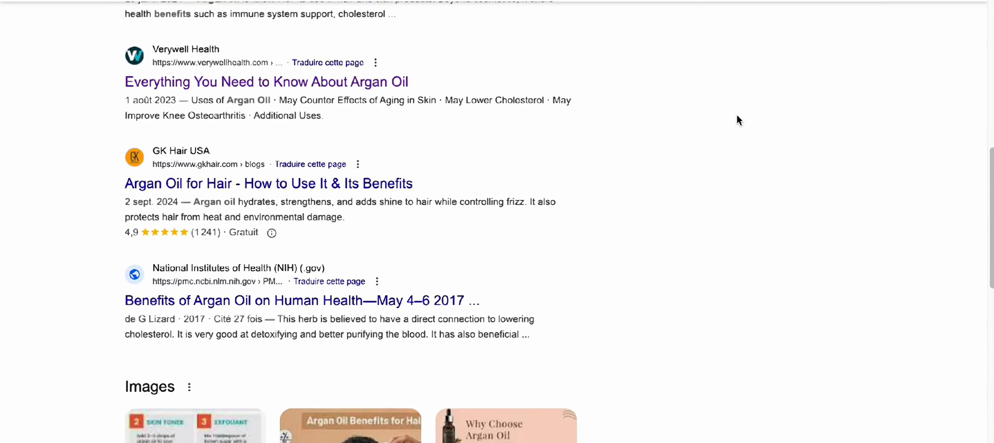
pyautogui.scroll(2, 737, 116)
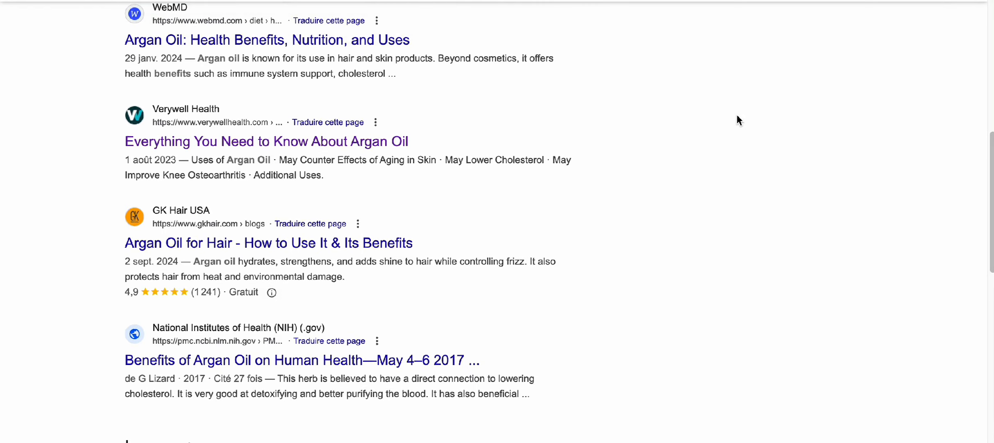
pyautogui.scroll(-1, 737, 116)
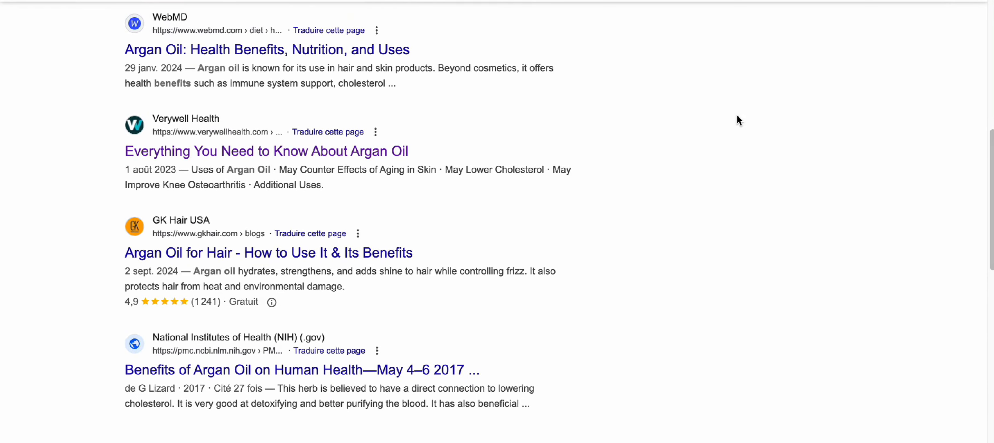